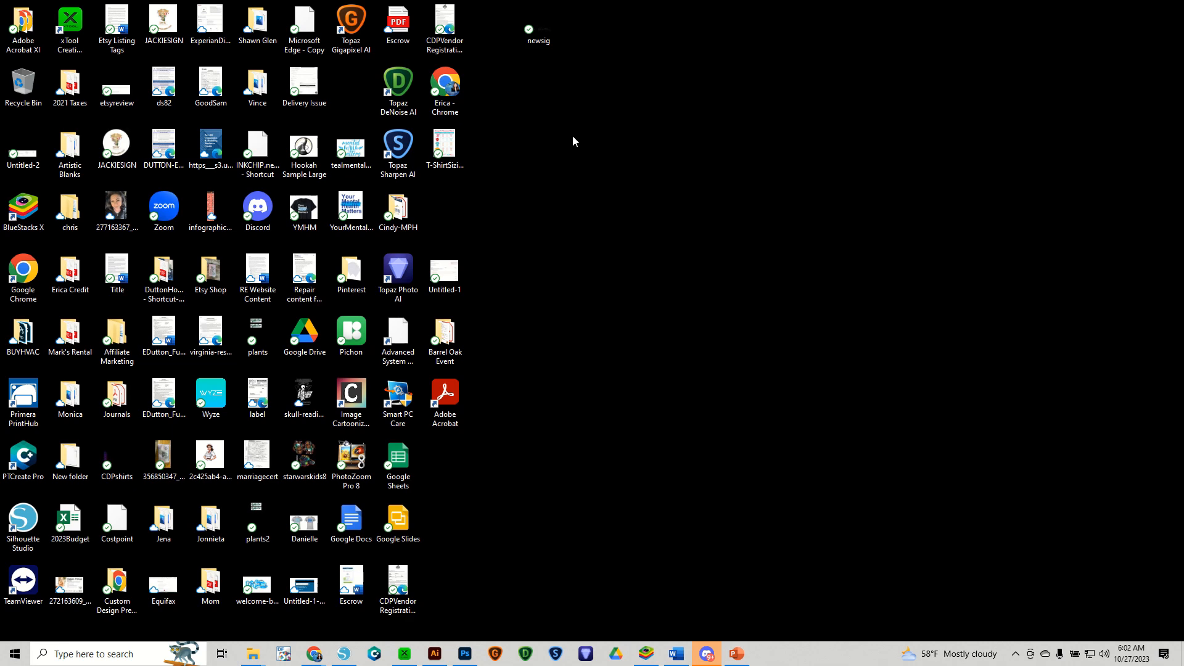
Step: Launch Digital Factory v11 Direct To Film Edition and register it with the activation code and contact details
click(7, 658)
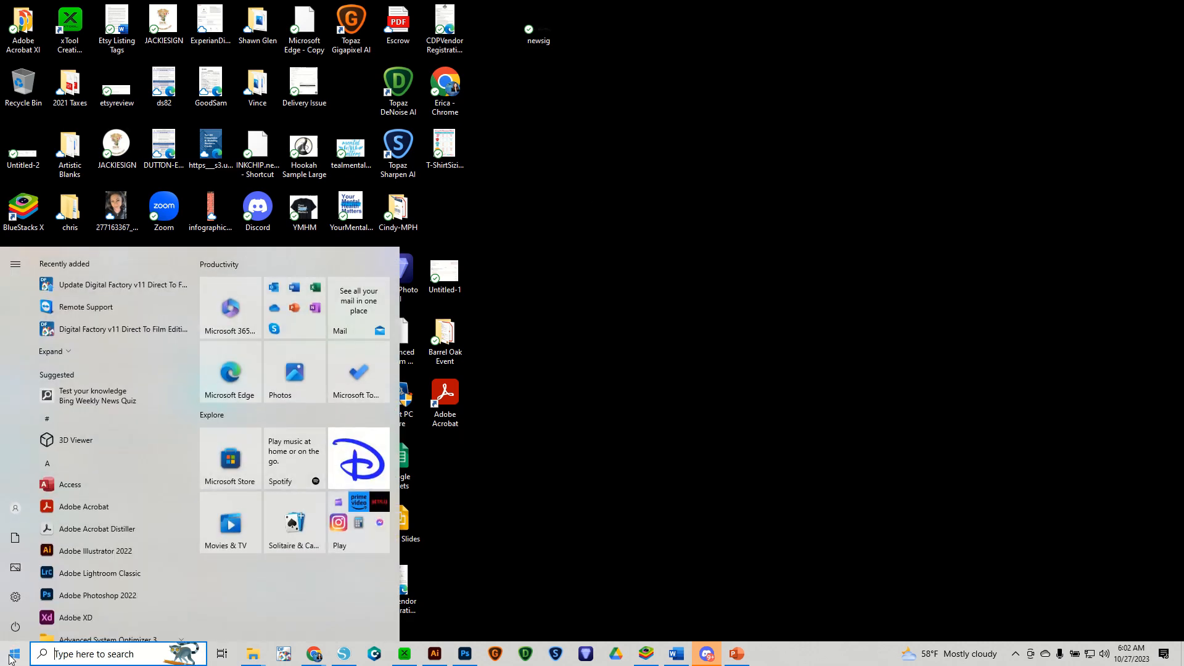
click(139, 336)
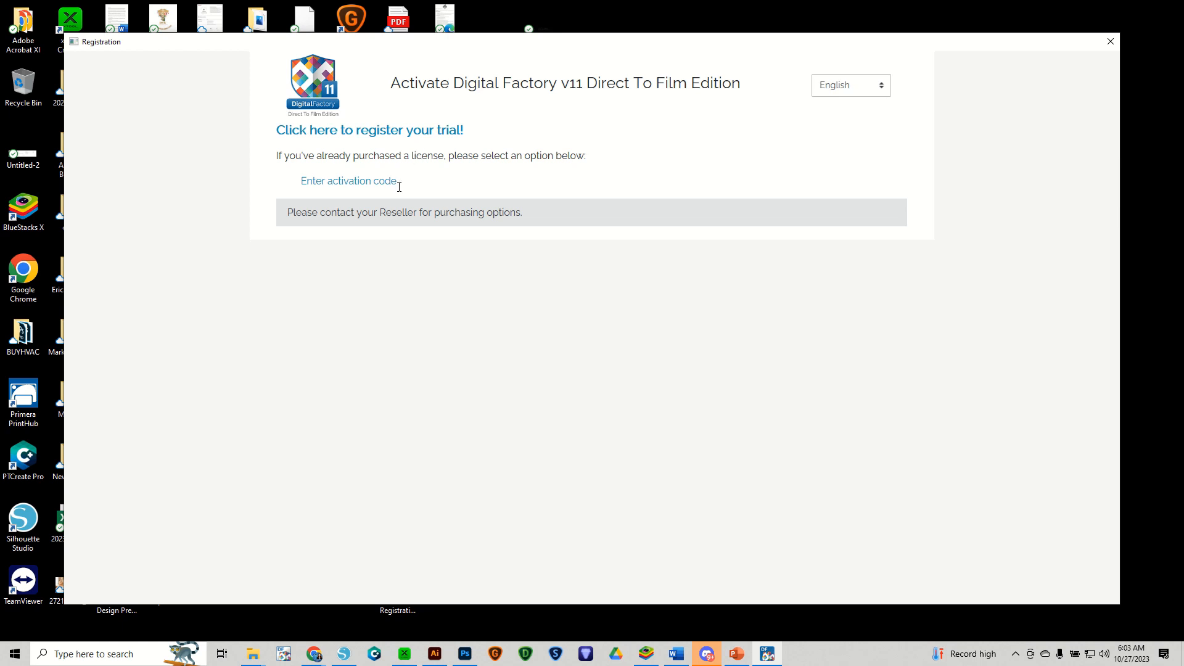
click(349, 182)
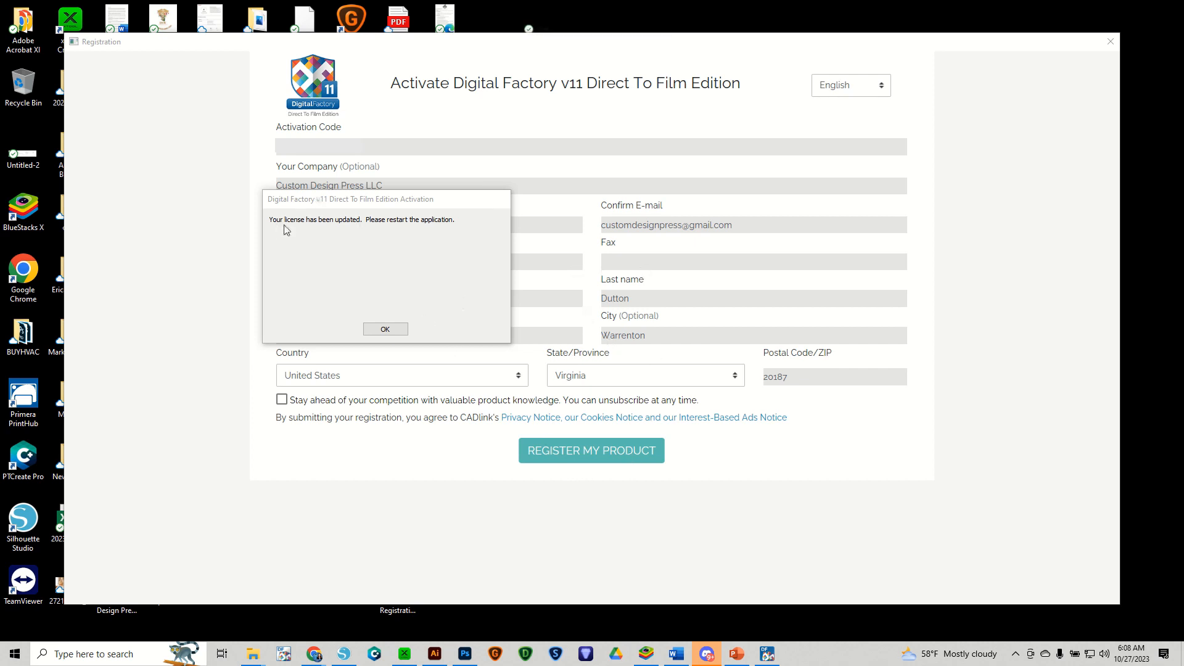
click(385, 330)
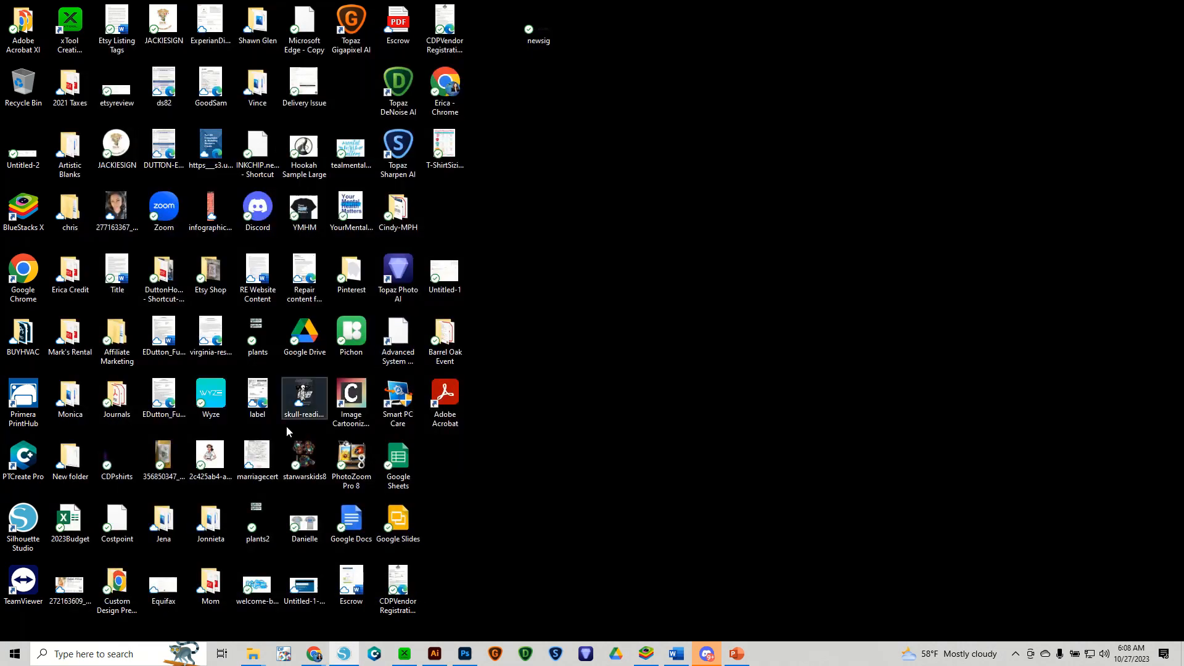
Step: Restart Digital Factory v11 Direct To Film Edition and advance the queue setup wizard to the printer defaults
click(15, 655)
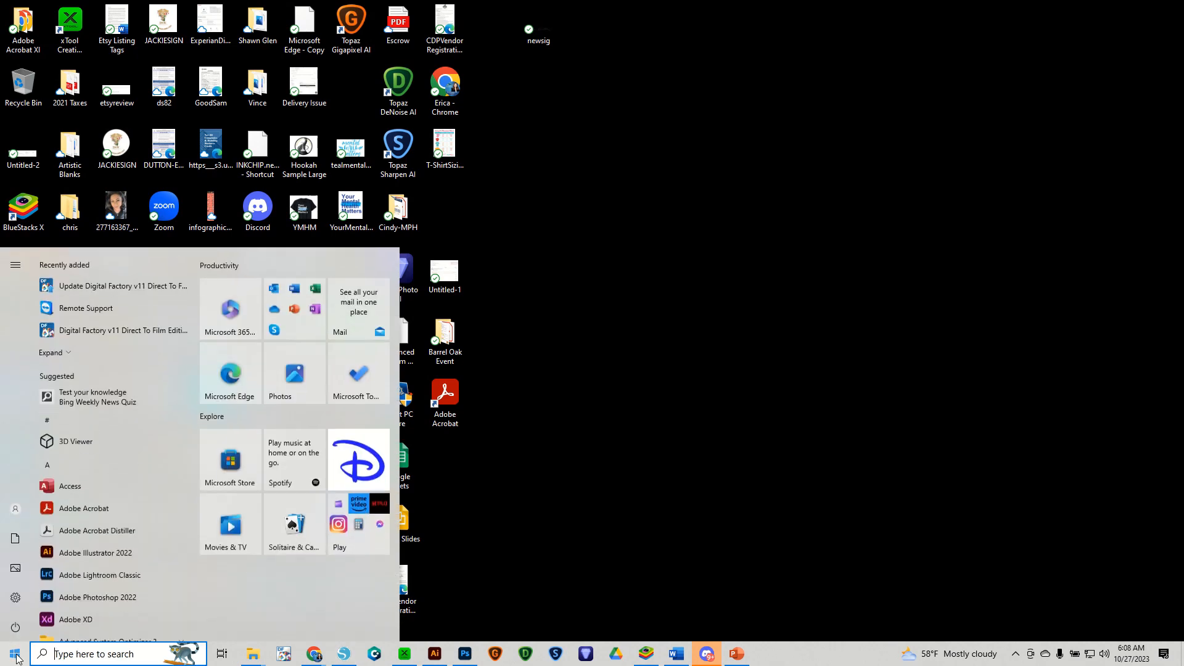
click(91, 331)
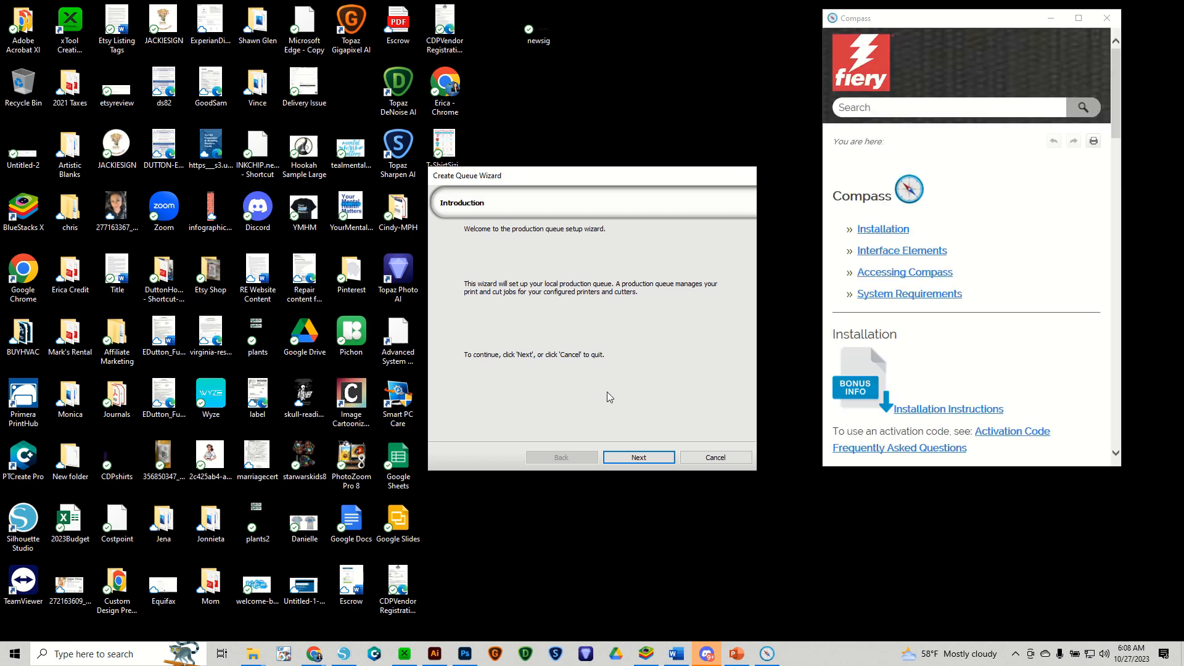
click(639, 458)
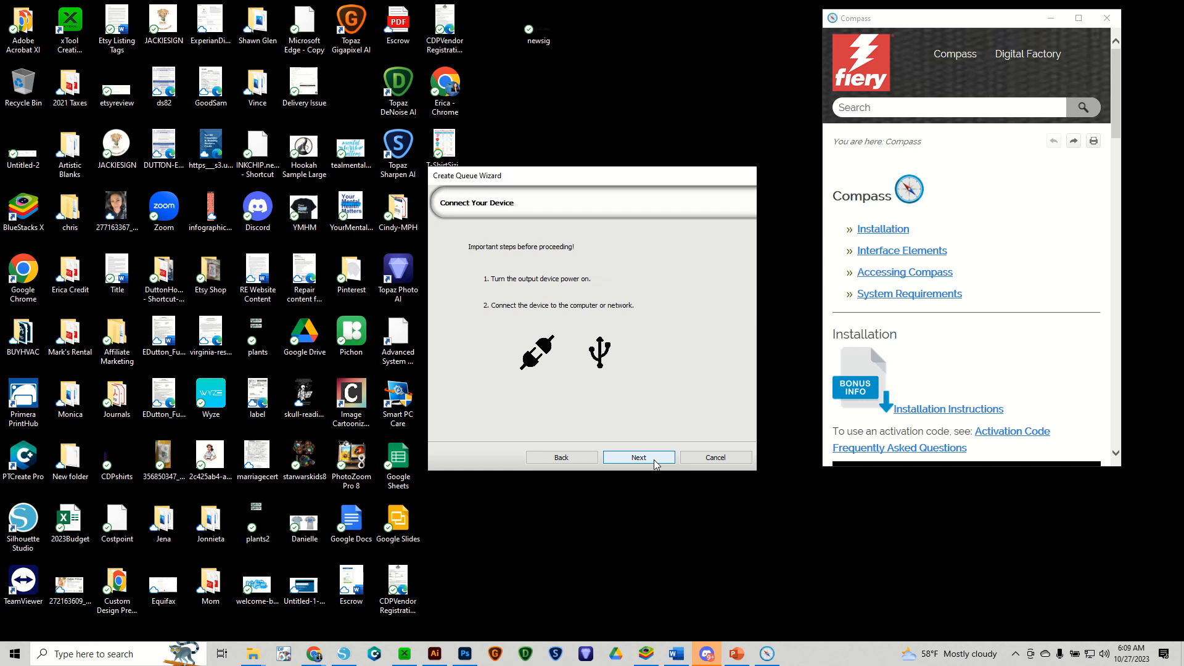
click(655, 463)
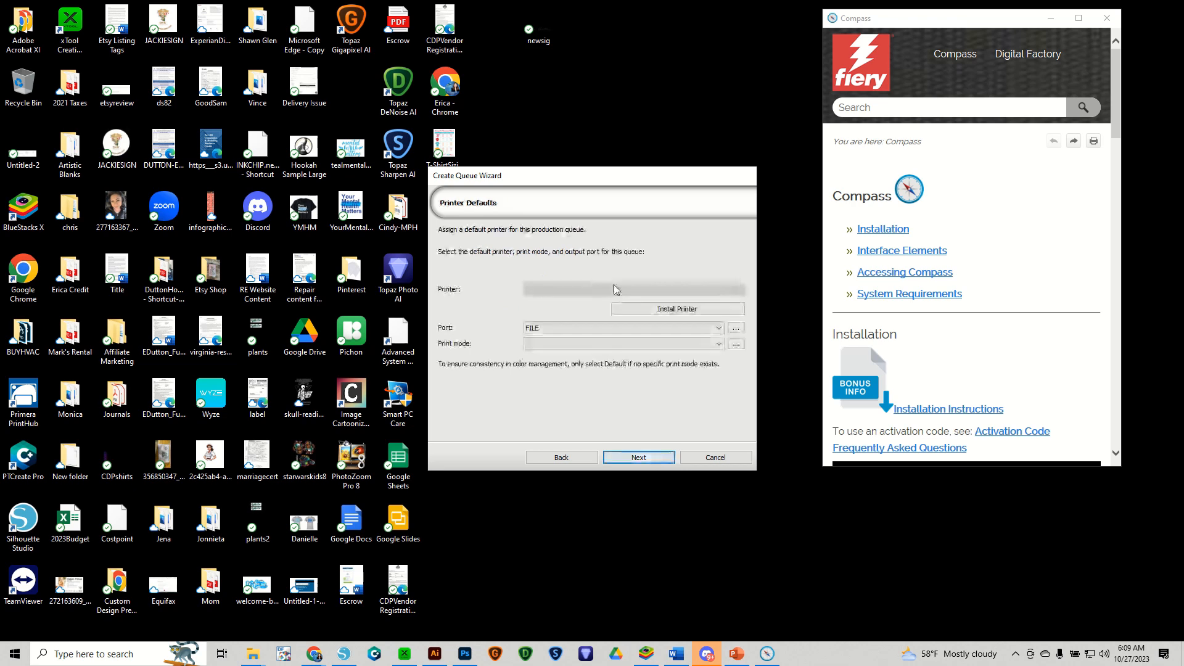
Step: Find the Epson XP-15000 DTF v2 driver by searching xp-15000, and install its device package from the cloud server
click(676, 315)
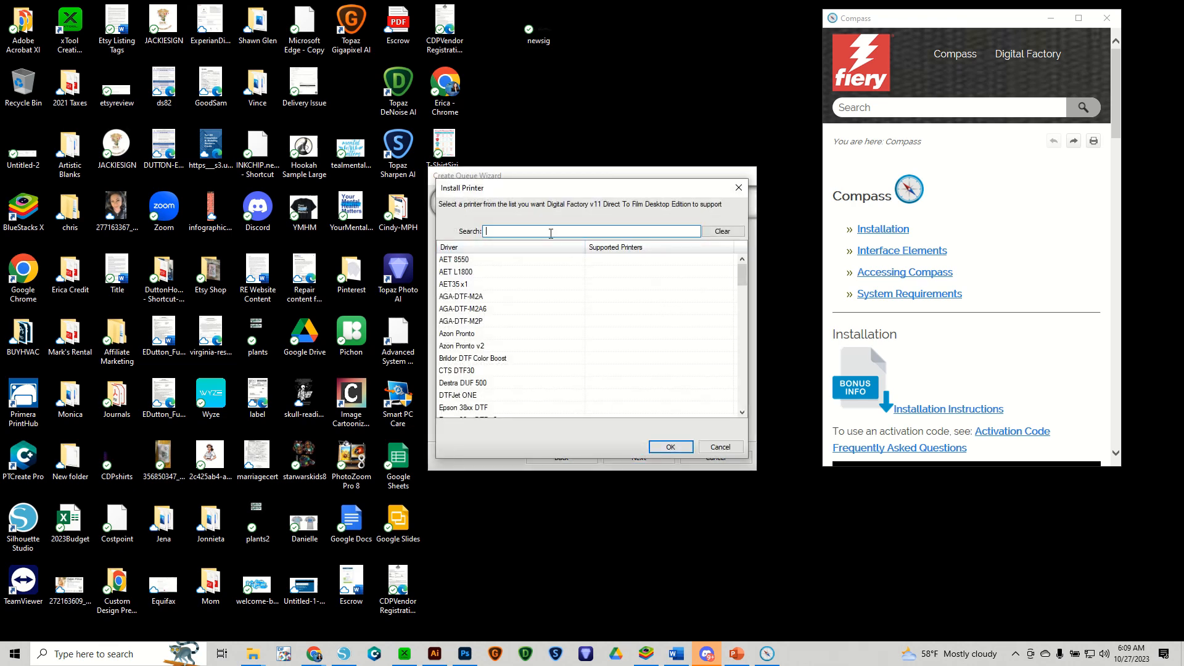
text(xp-)
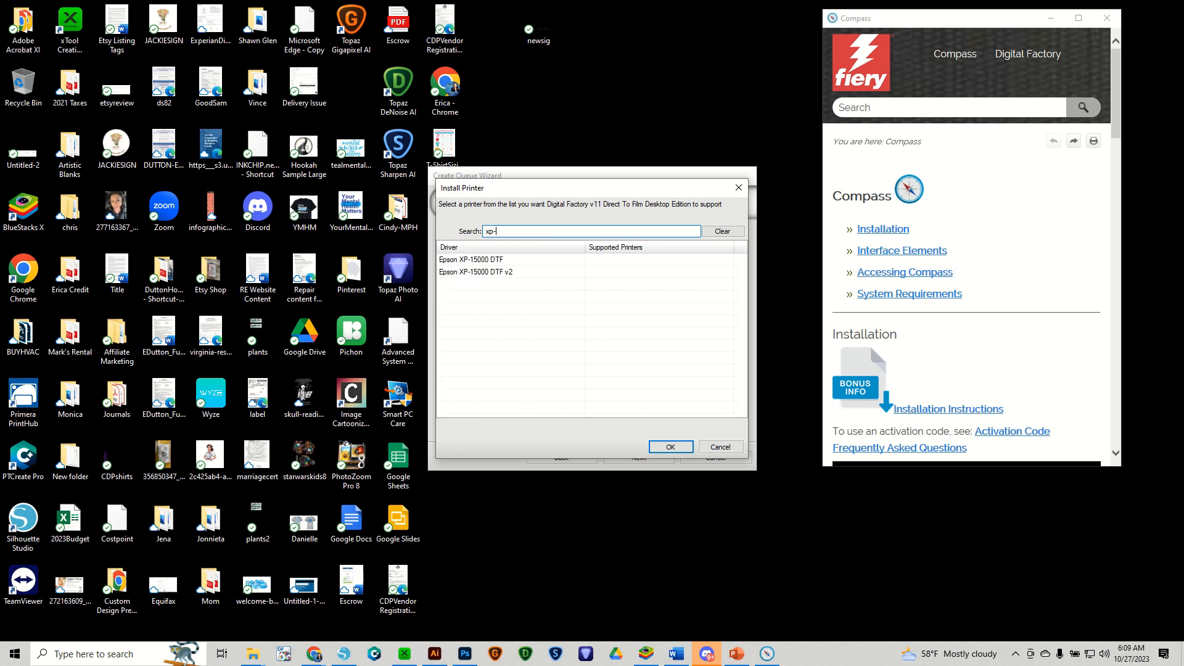
text(15000)
click(529, 274)
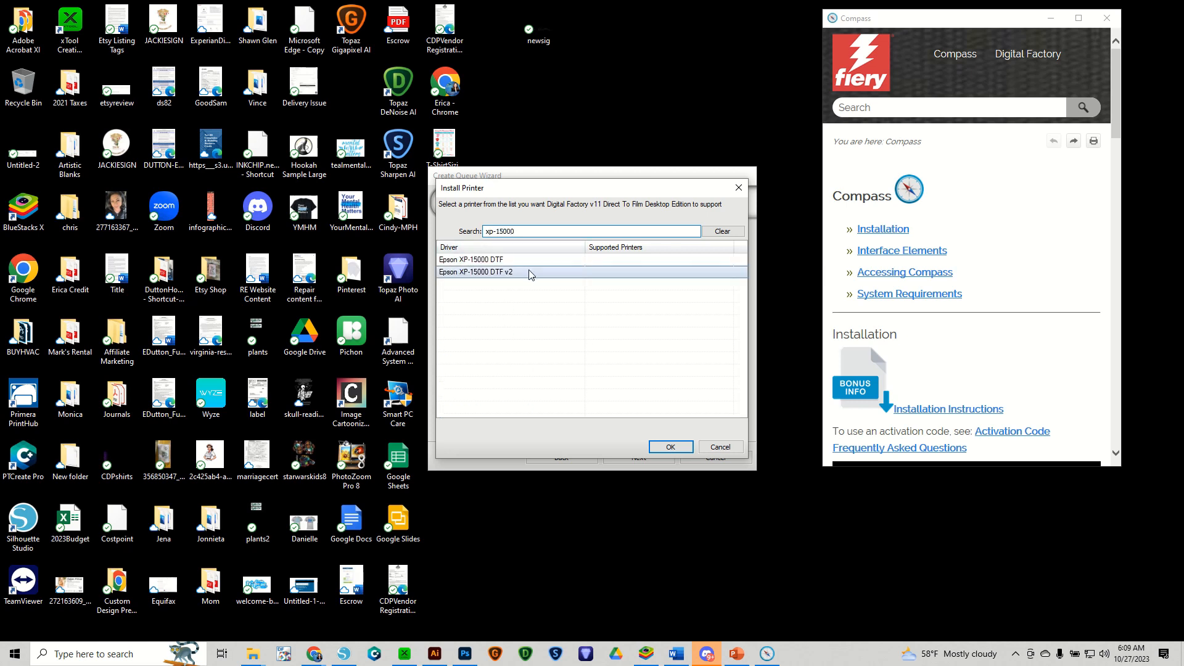
click(669, 448)
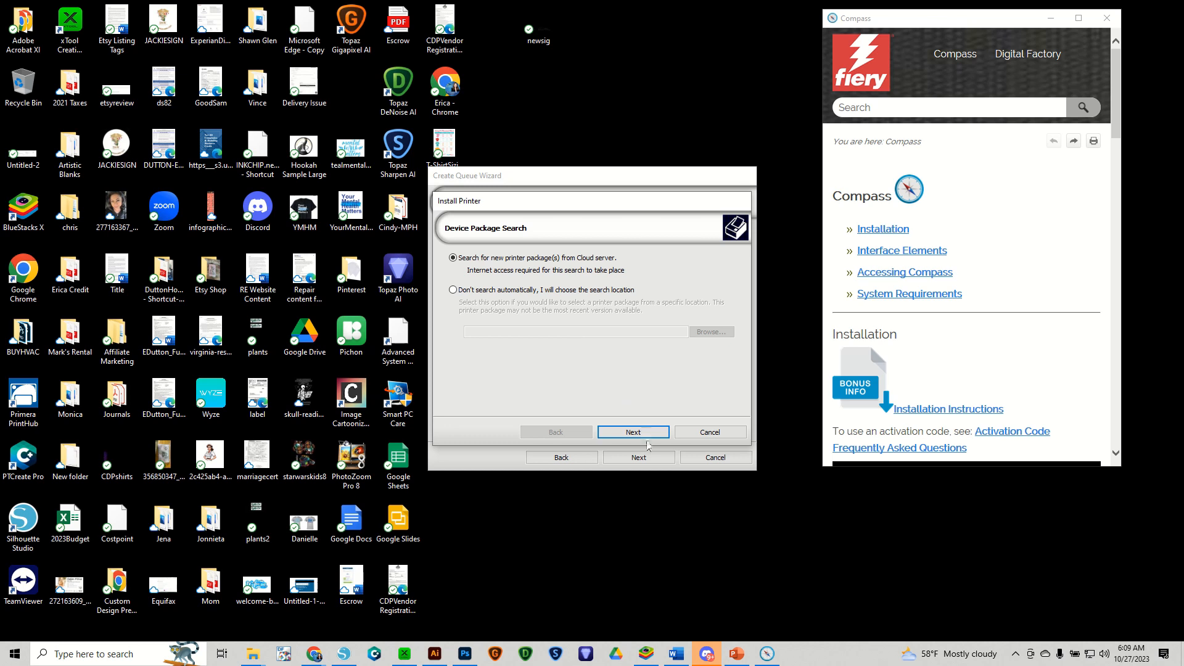
click(648, 433)
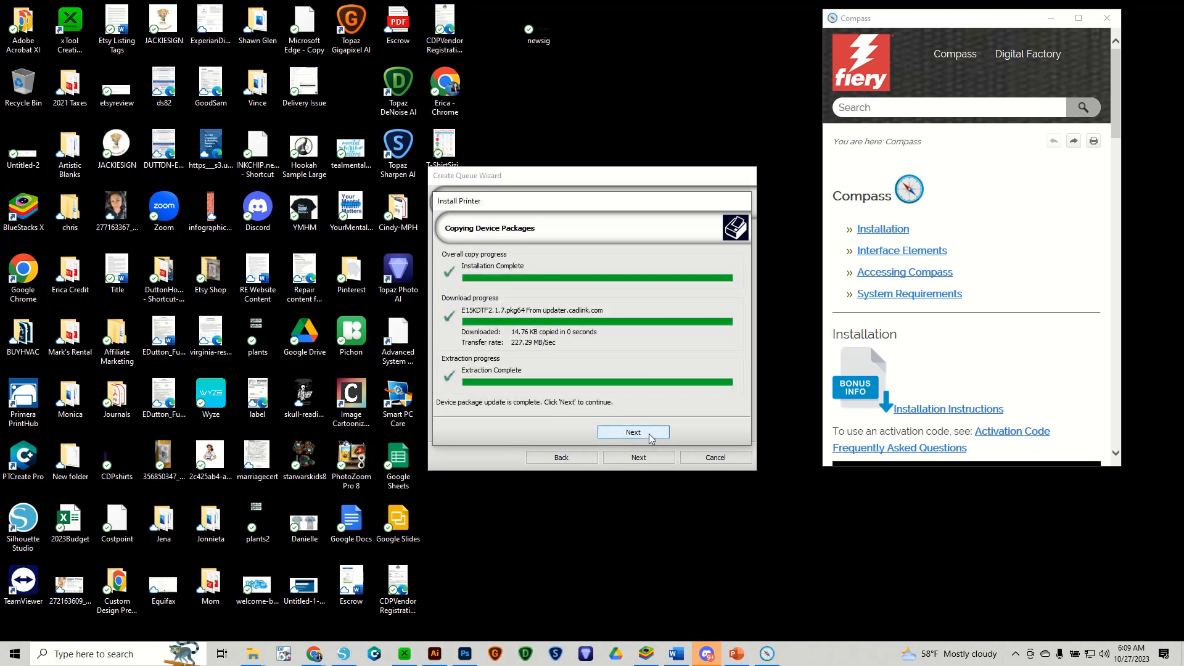
click(649, 434)
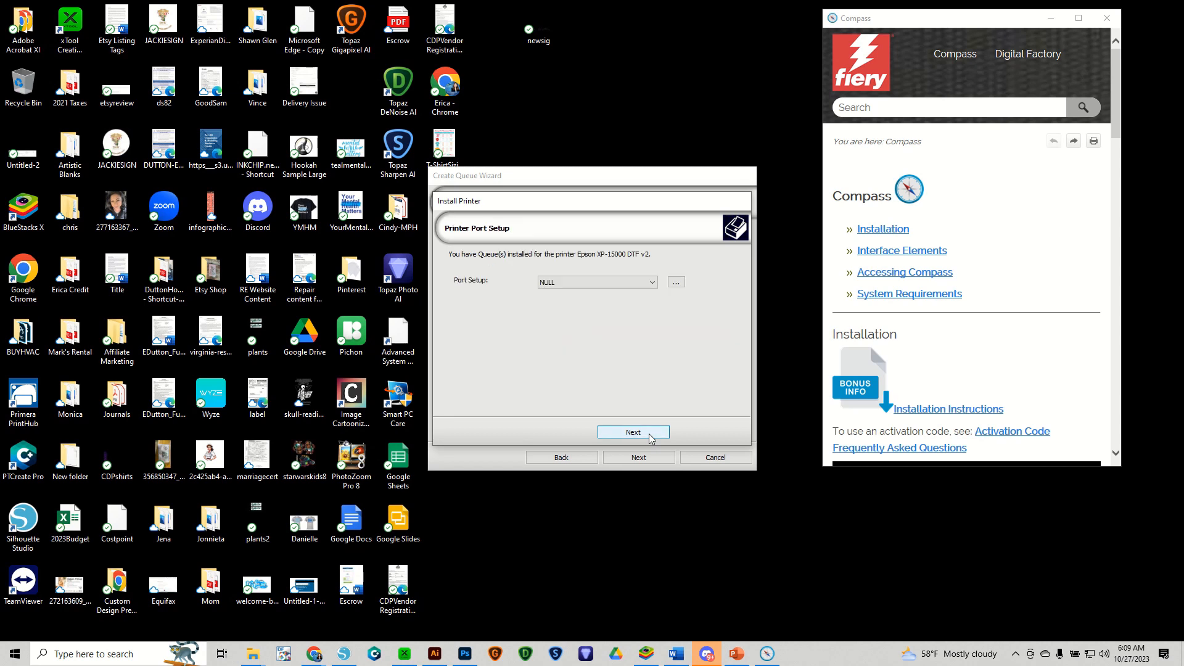
Step: Set the new printer's port to EPSONXP-15000 Series_USB005+ and finish the printer installation
click(655, 283)
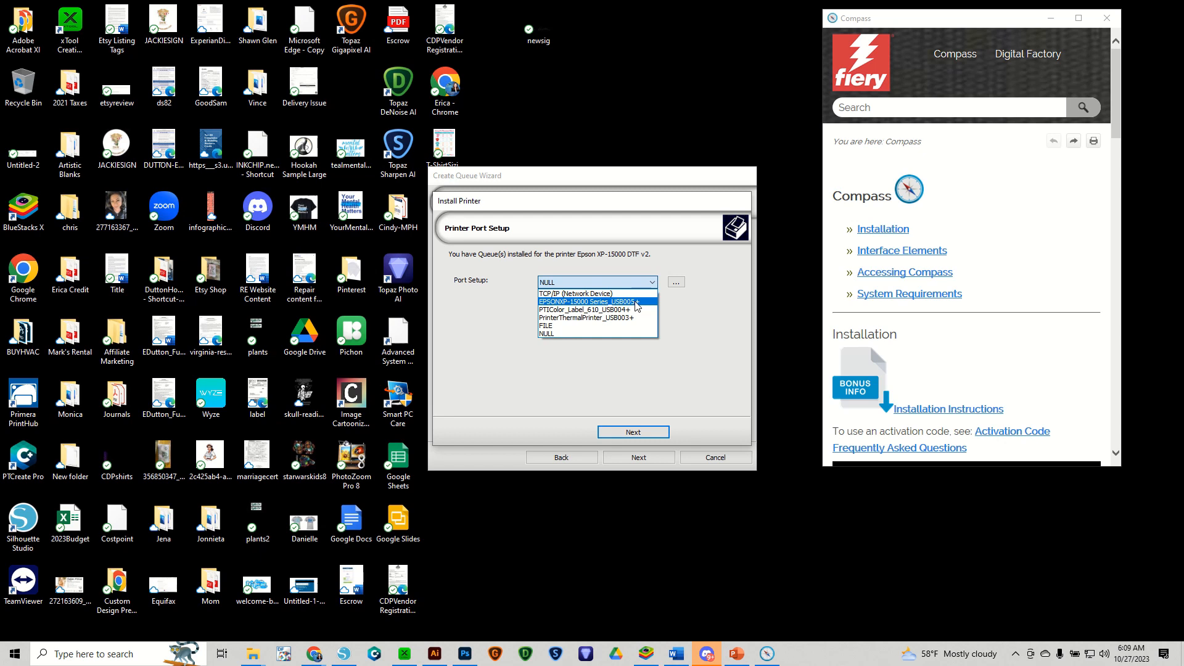
click(637, 302)
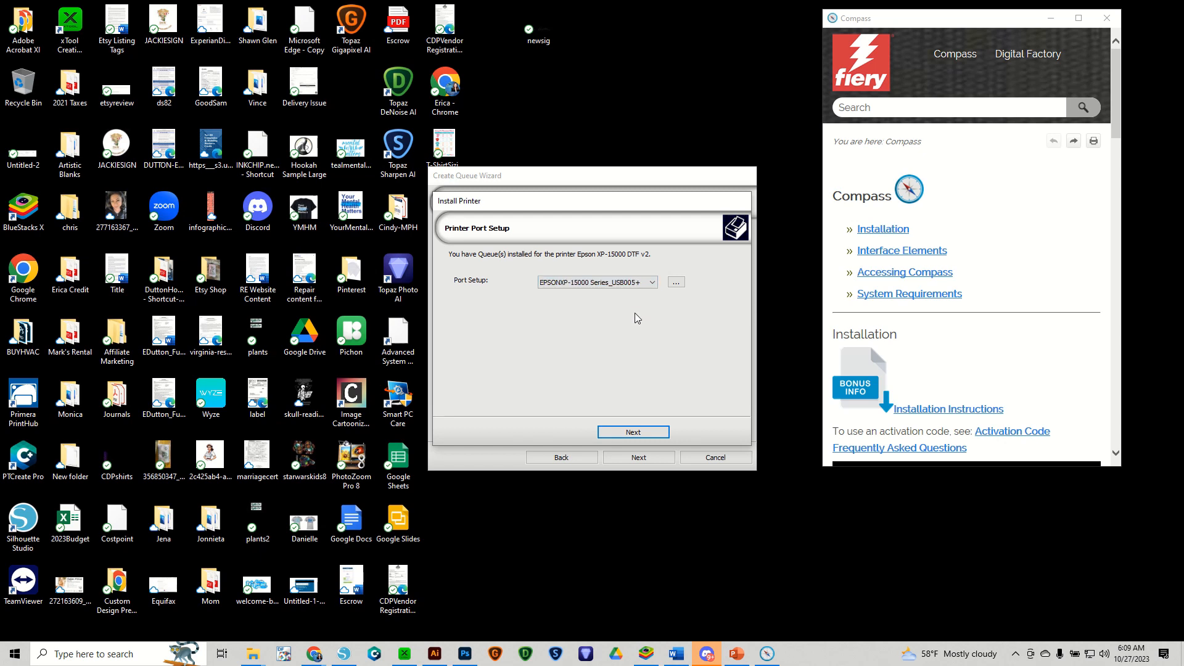
click(648, 432)
click(649, 432)
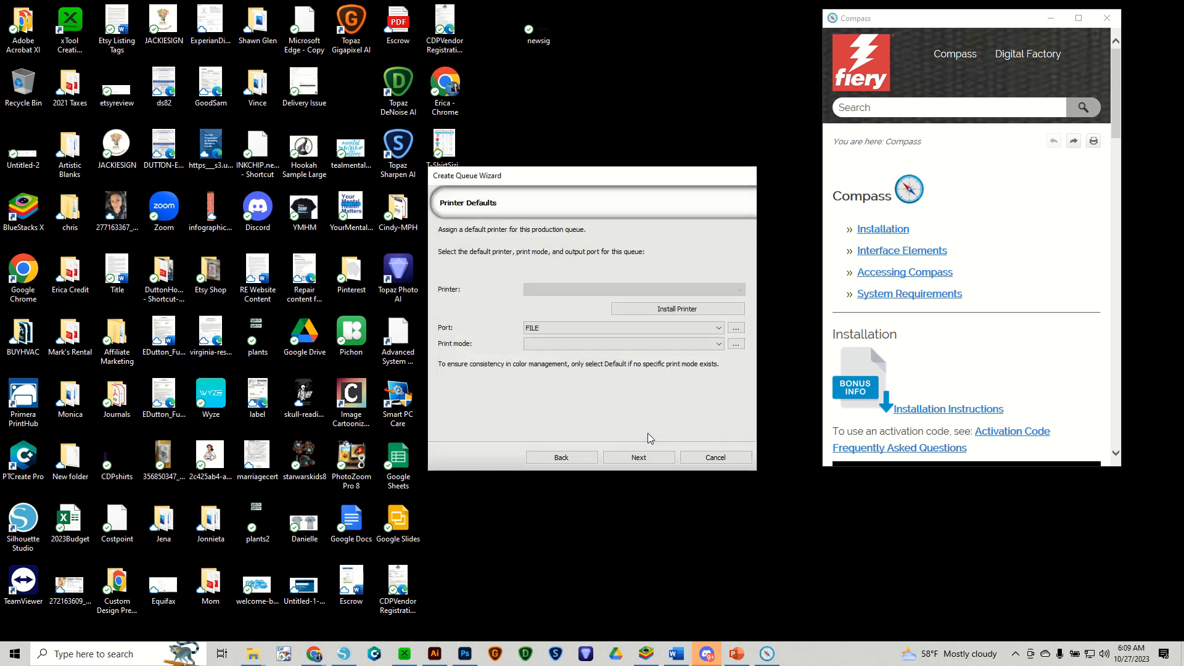
Step: Complete the queue setup wizard and allow the PSQueue printer queue through the firewall on public networks
click(657, 458)
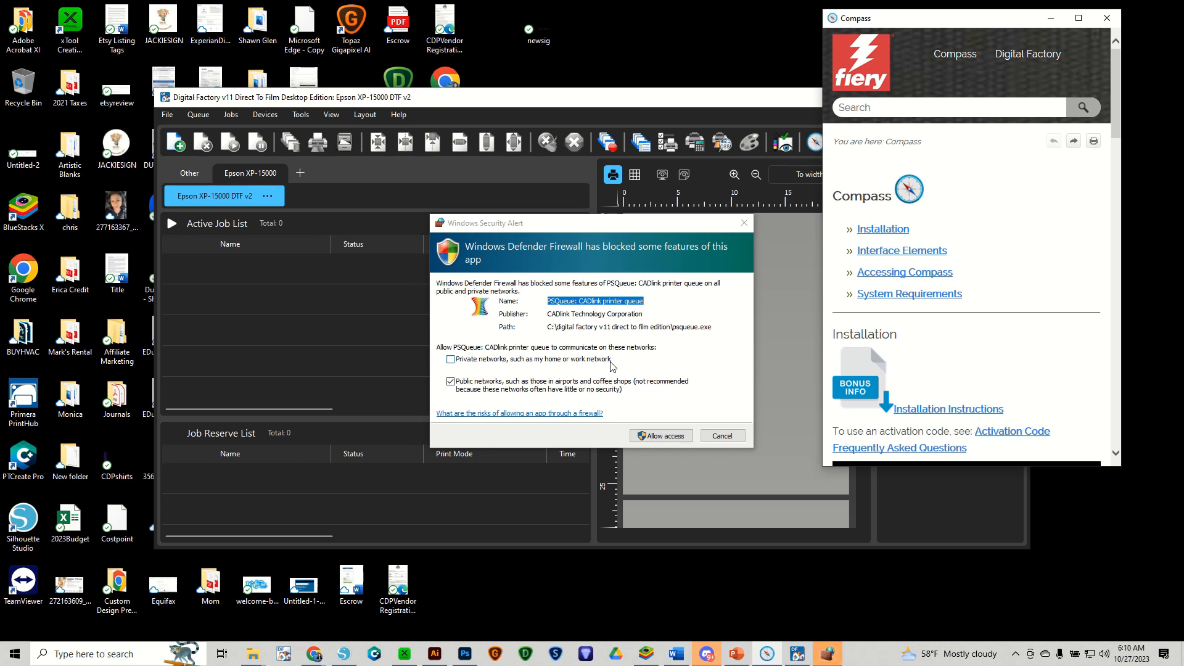
click(684, 438)
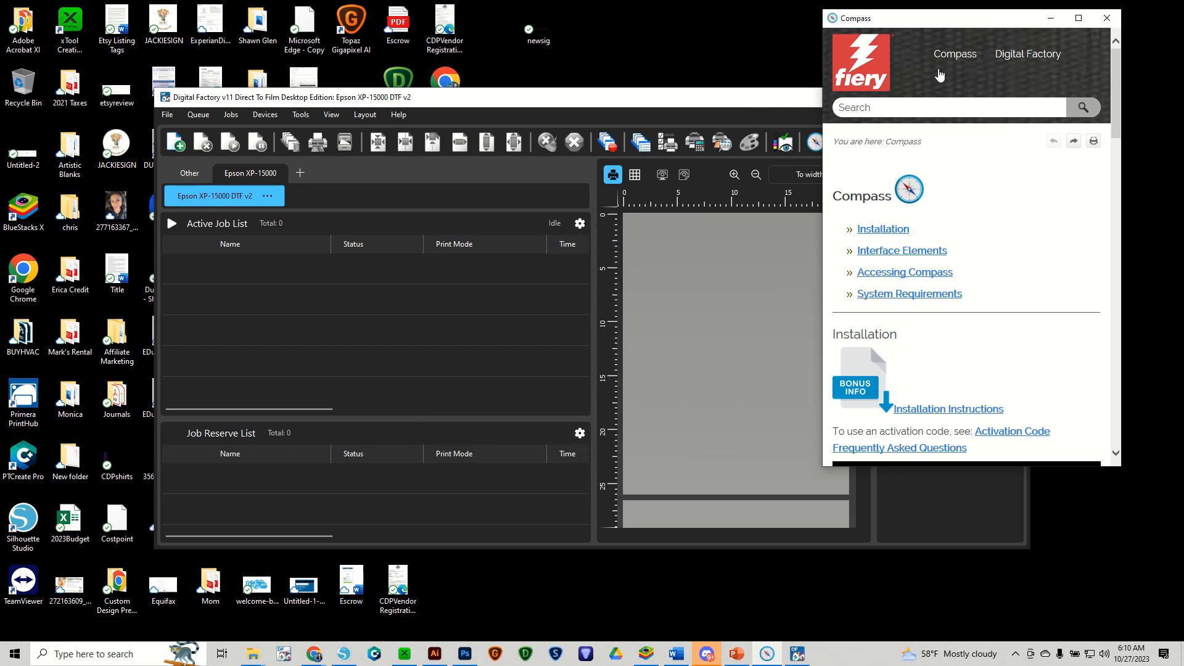
Step: Arrange the Digital Factory and Compass windows side by side, narrowing the main window so they do not overlap
drag(962, 28, 956, 100)
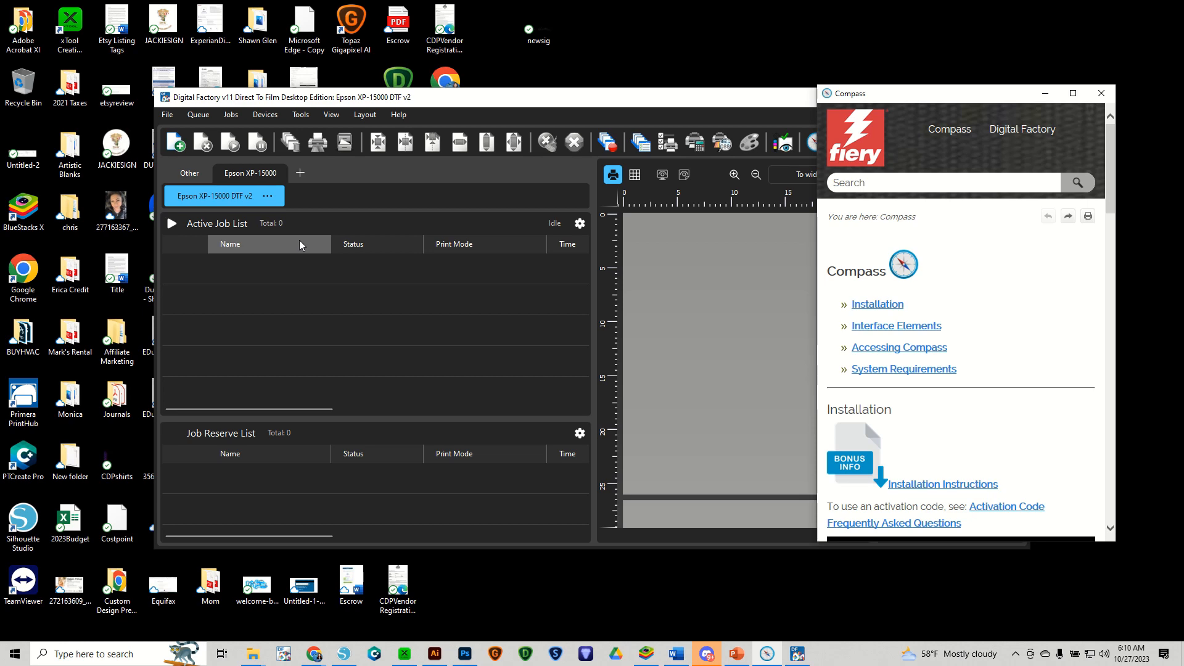
click(189, 177)
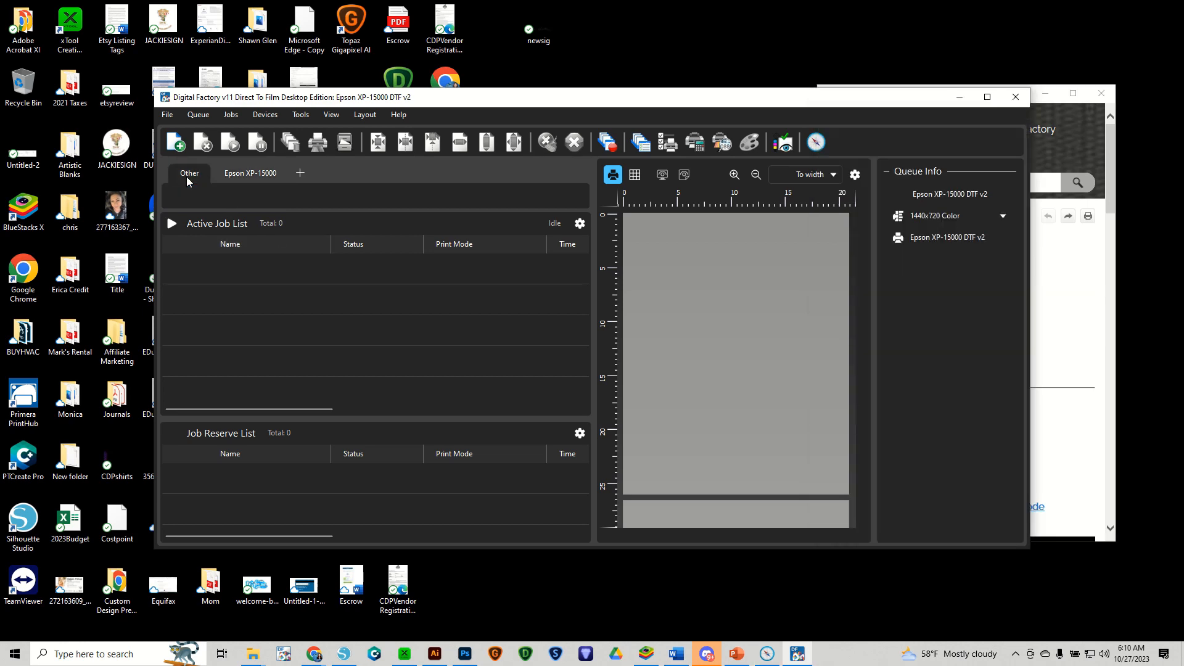
drag(382, 108, 235, 27)
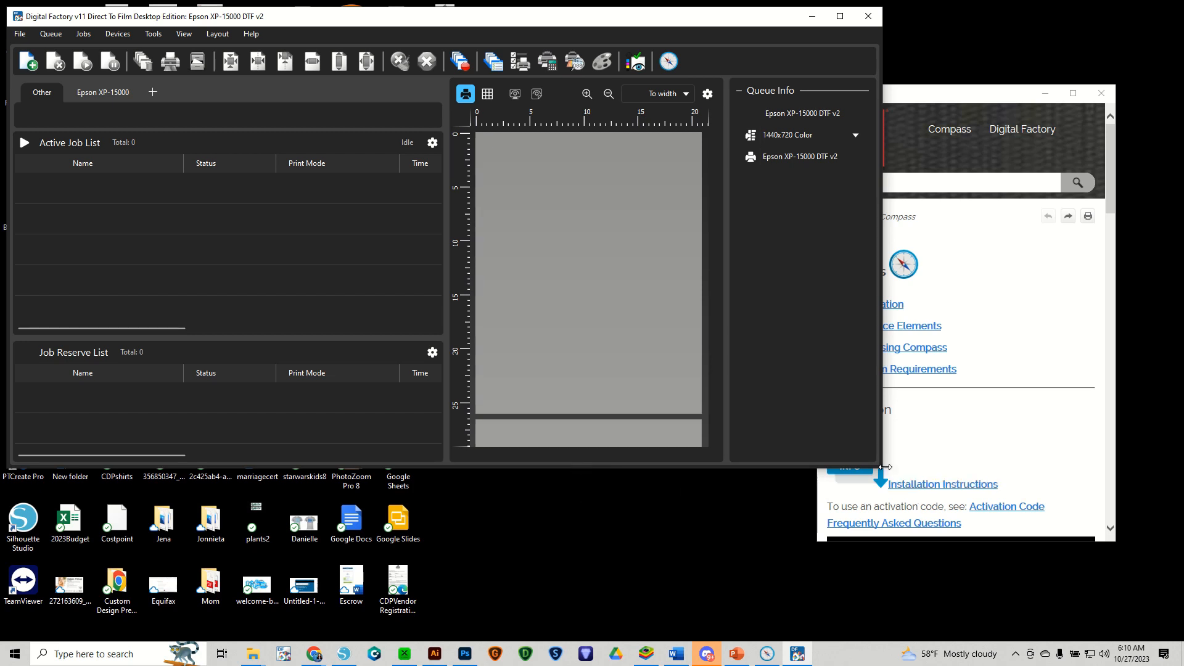
drag(886, 467, 801, 467)
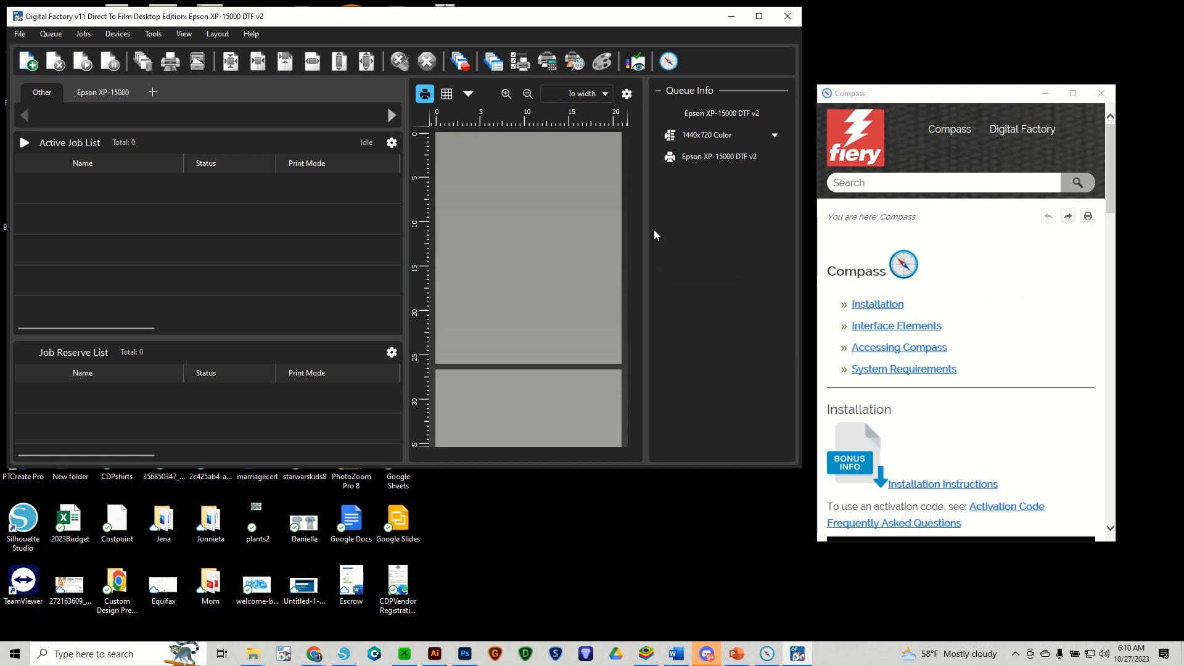
Step: Turn off launching Compass on startup and close the Compass help window
click(251, 35)
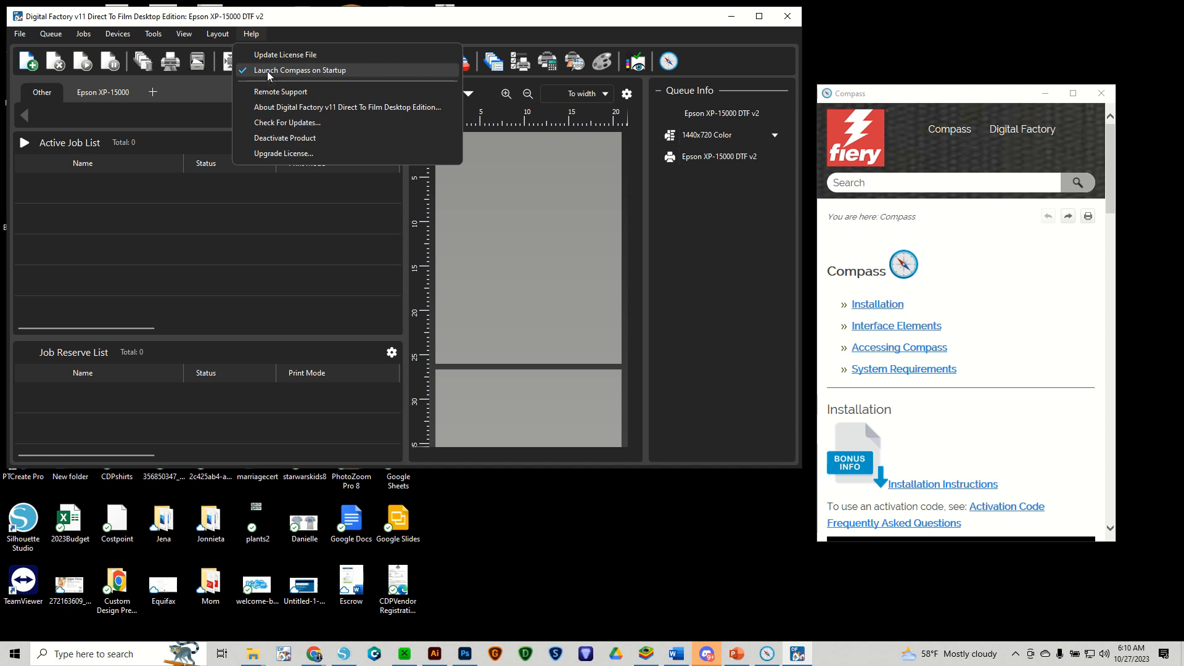
click(268, 72)
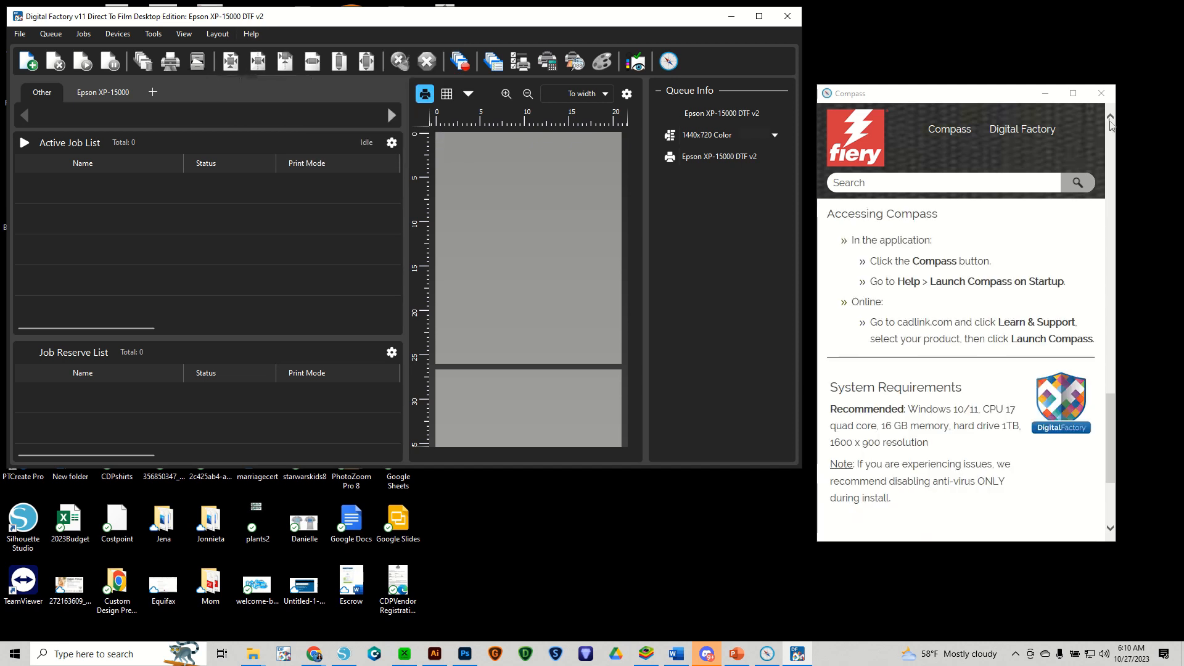
click(1102, 93)
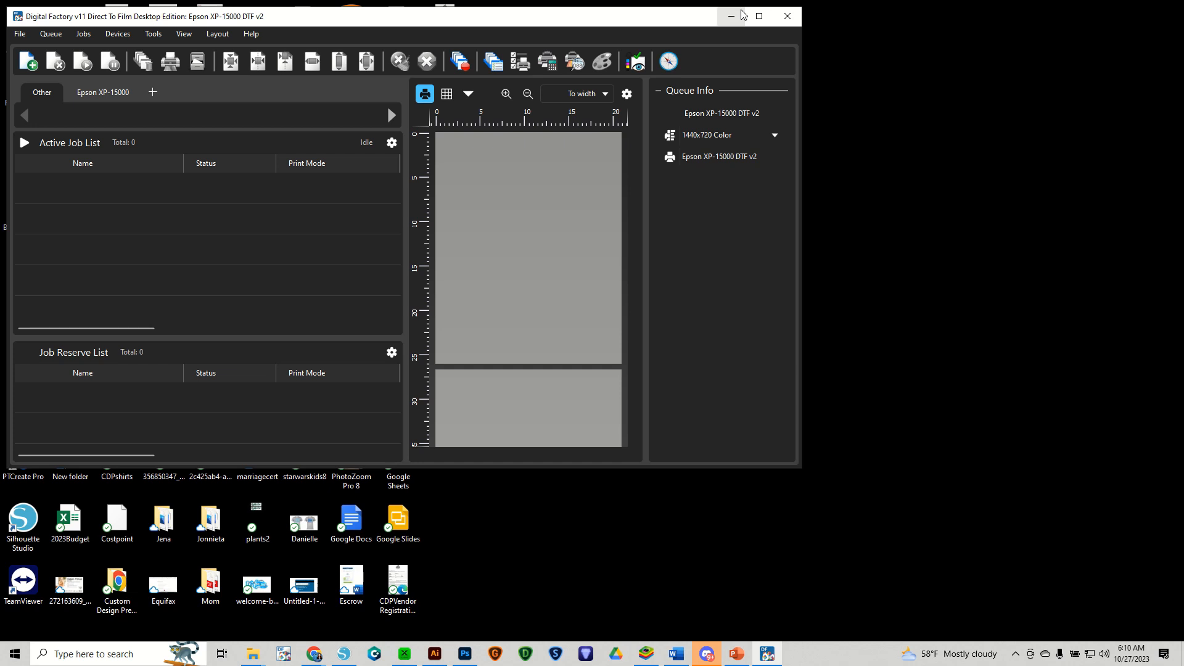
Step: Maximize the main window and assign the EPSONXP-15000 Series port to the Epson XP-15000 DTF v2 queue in the Queue Manager
click(760, 16)
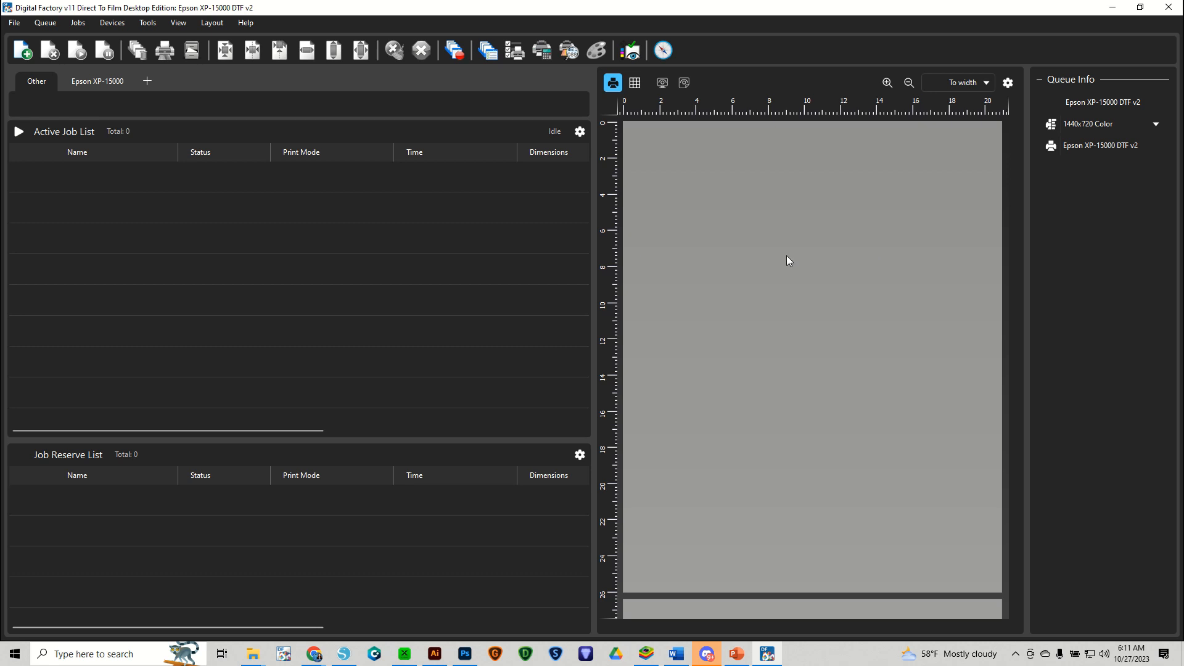
click(41, 25)
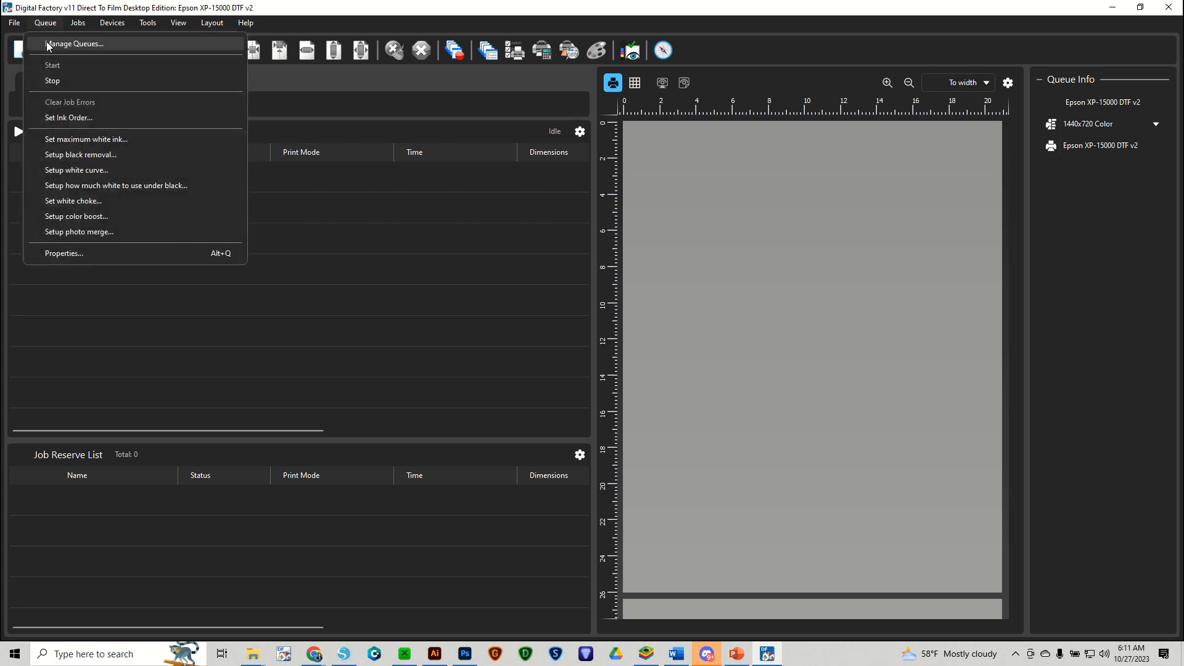
click(49, 44)
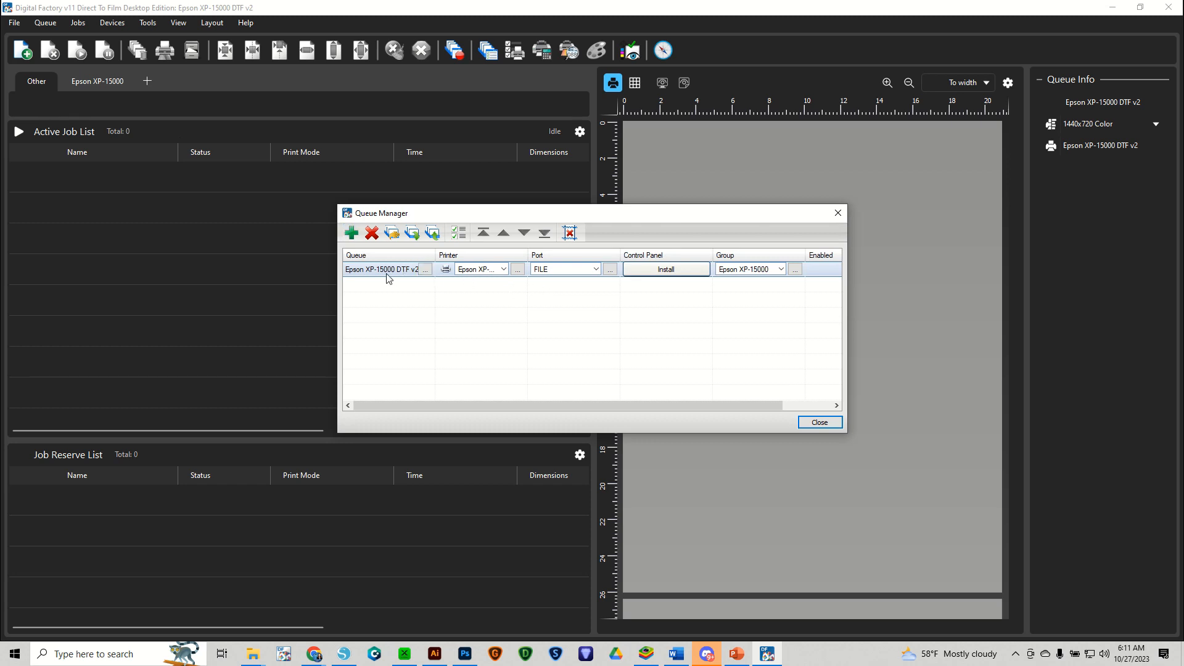
click(596, 271)
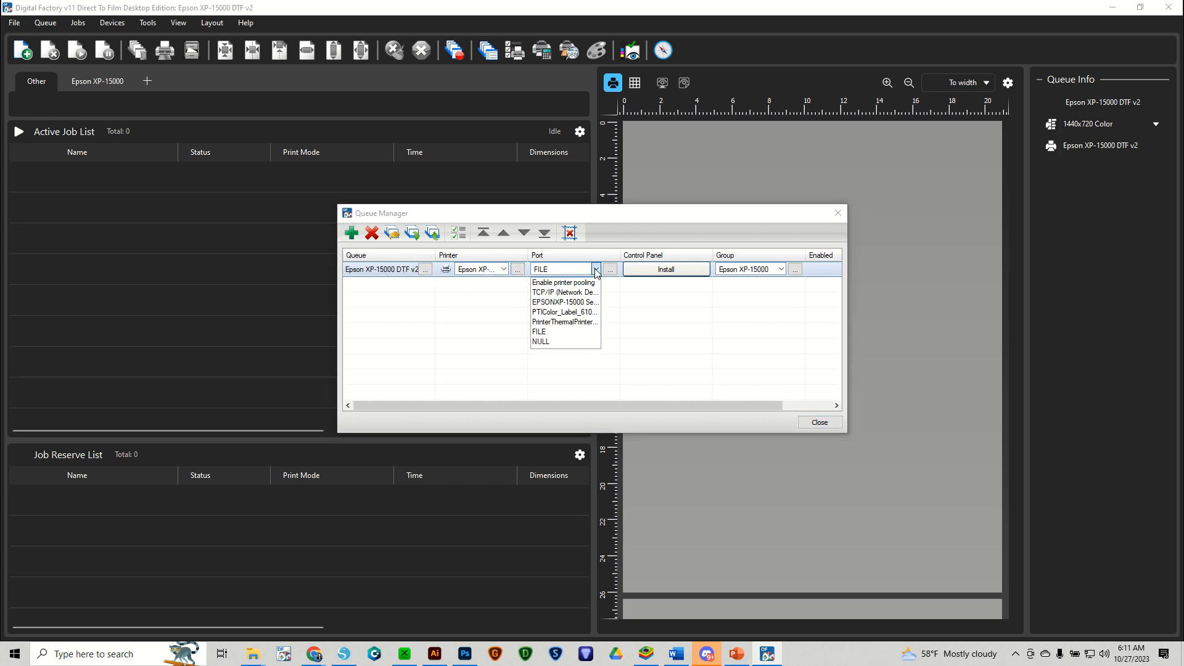
click(585, 303)
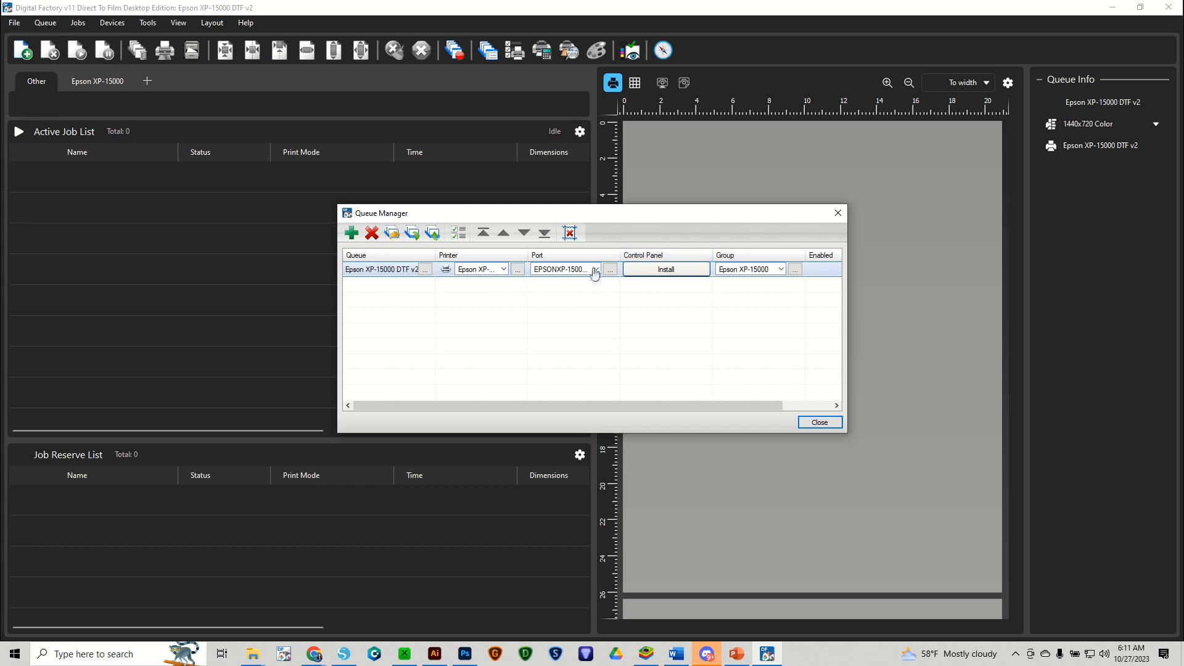
click(819, 423)
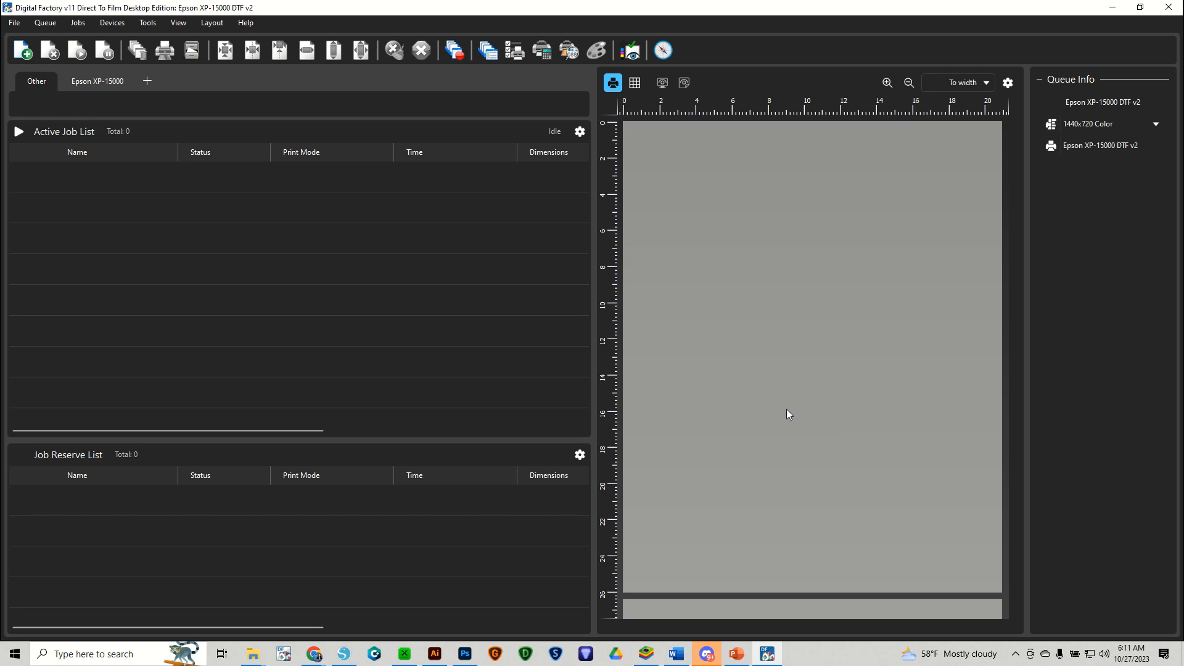
Step: Set the queue's media to the 13x19 fixed sheet (33.02 cm x 48.26 cm) in the queue properties
click(46, 26)
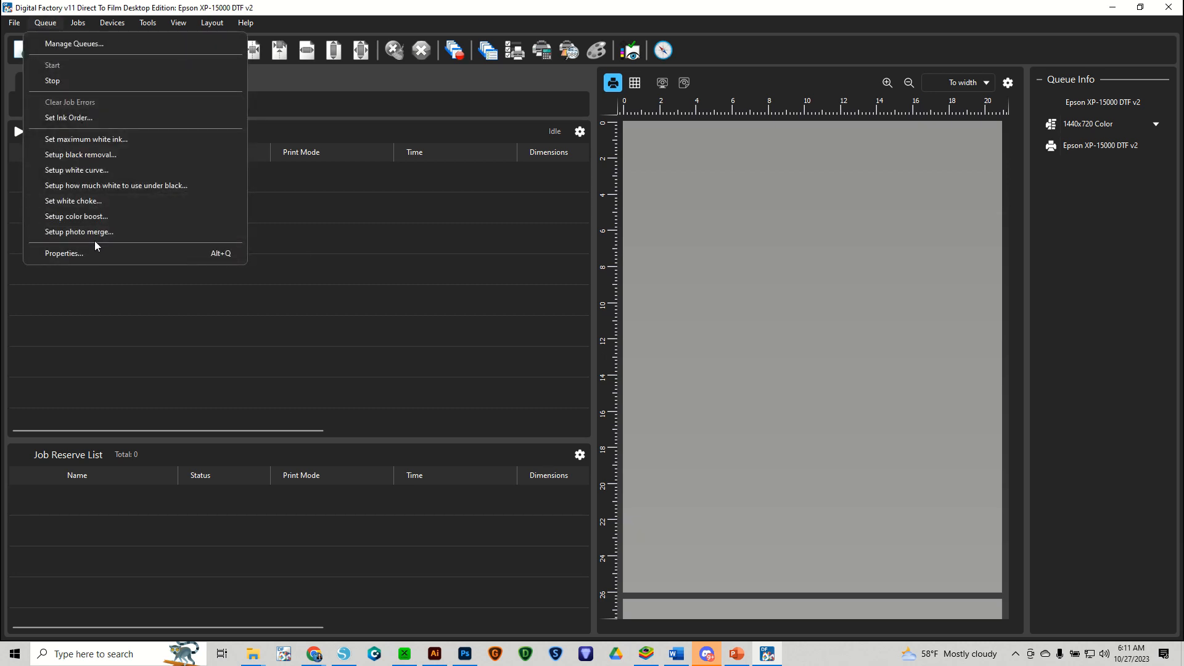
click(89, 255)
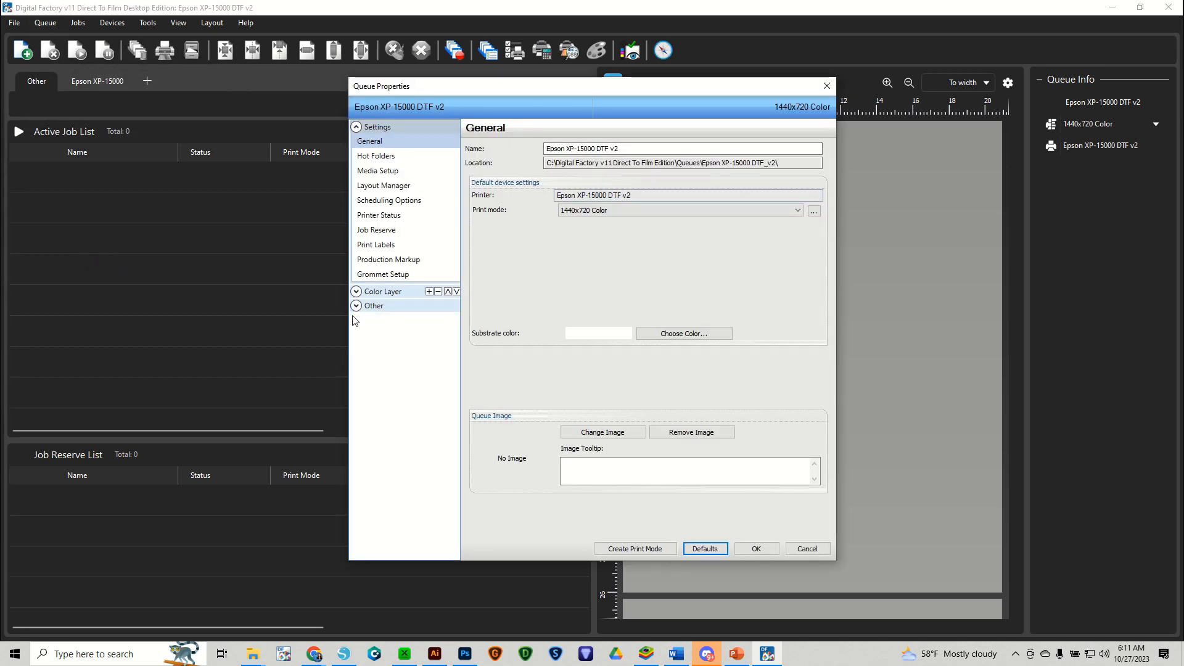
click(383, 173)
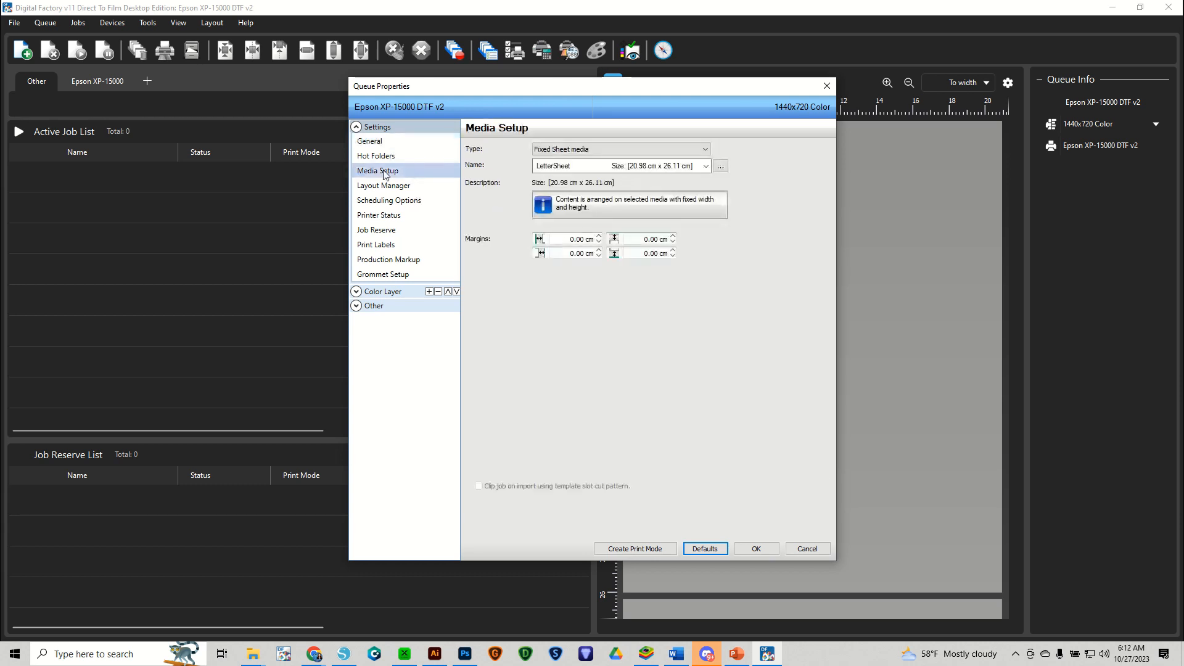
click(660, 168)
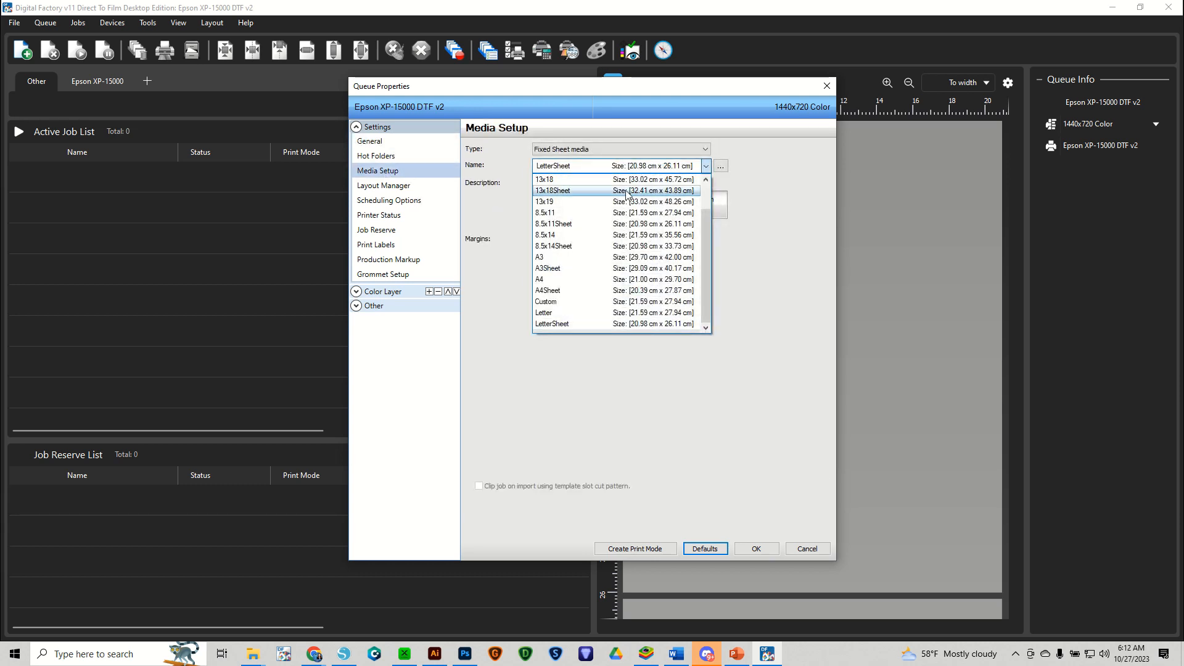
click(594, 204)
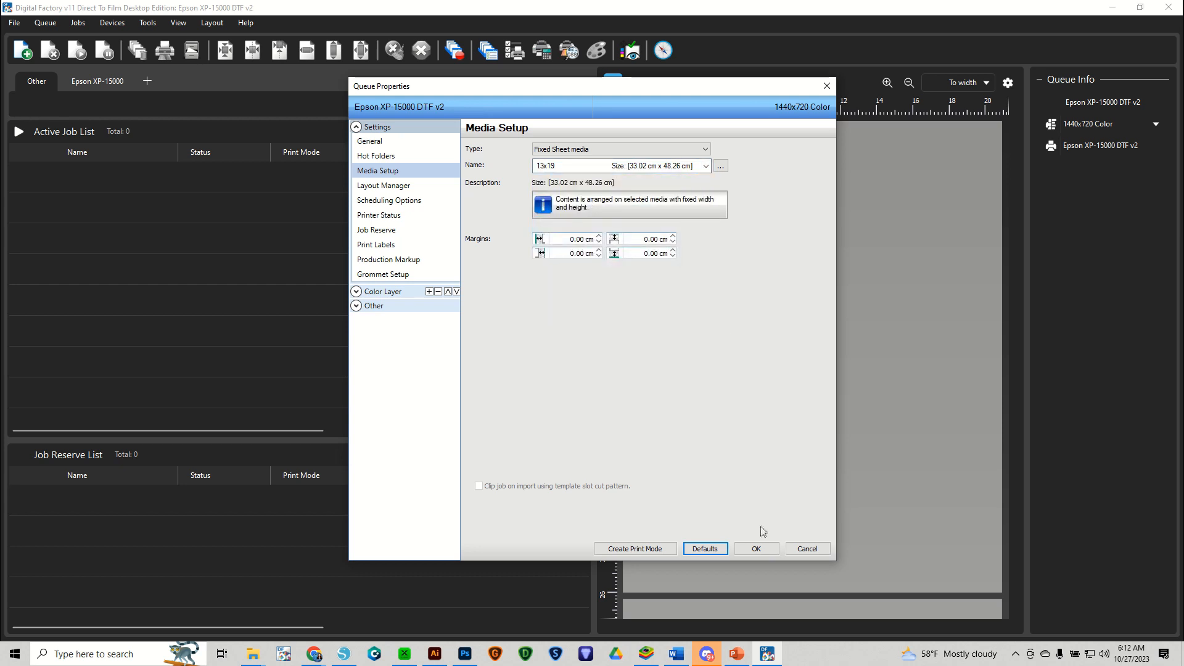
click(753, 549)
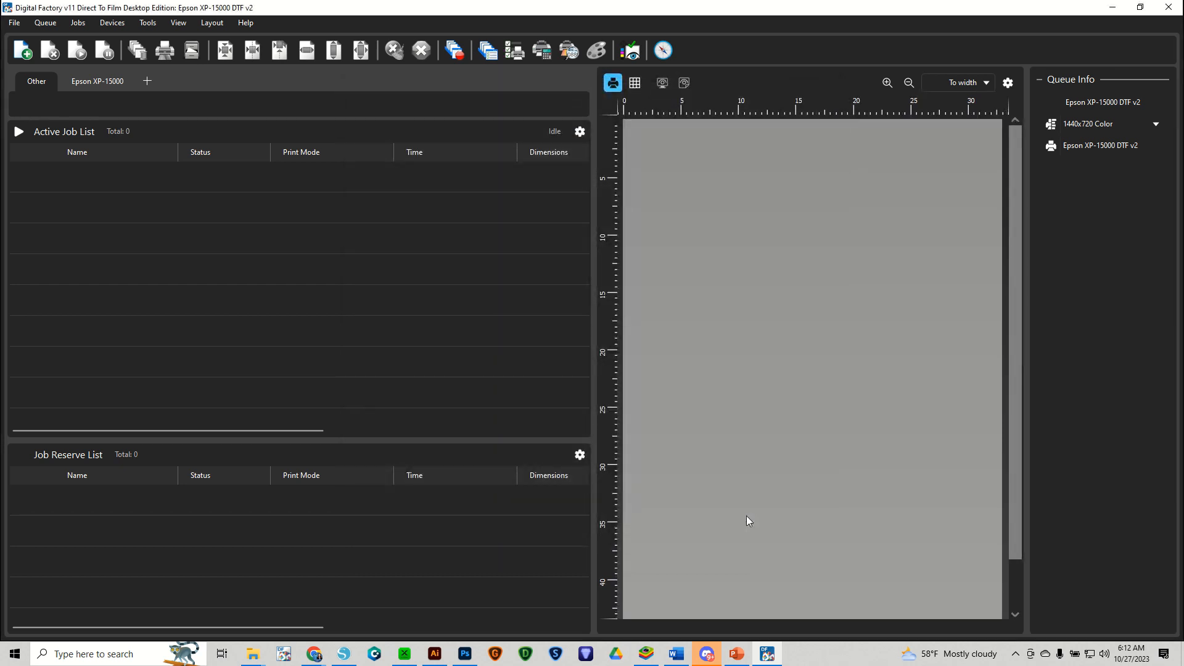